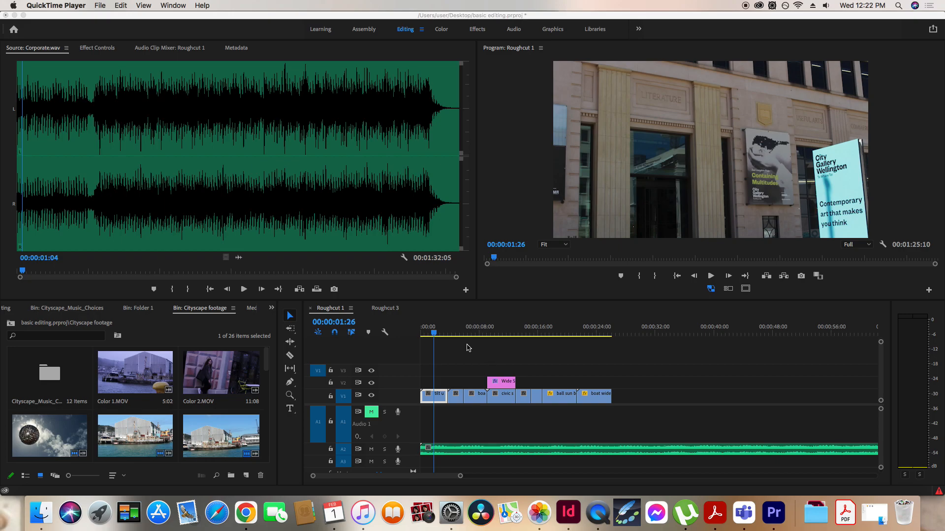
- Play part of the Roughcut 1 sequence and delete the existing music clip from audio track A2
click(435, 336)
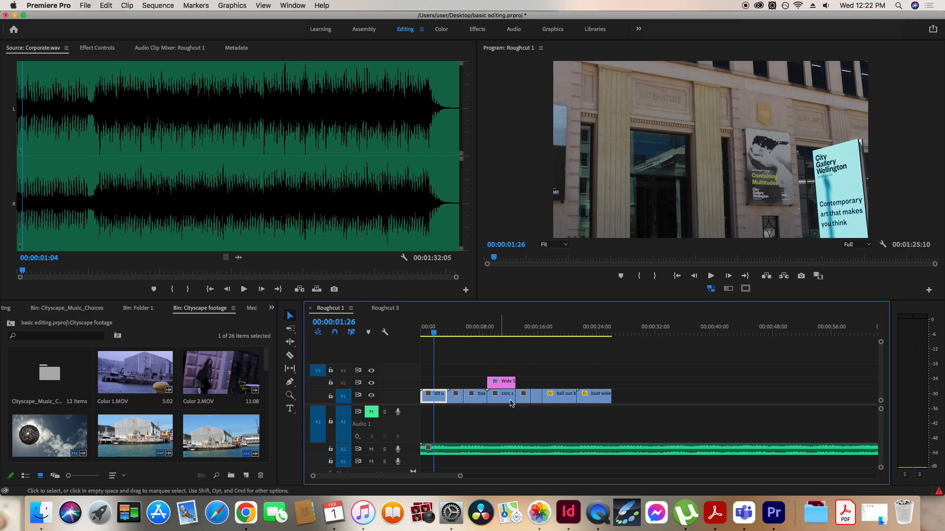
click(520, 451)
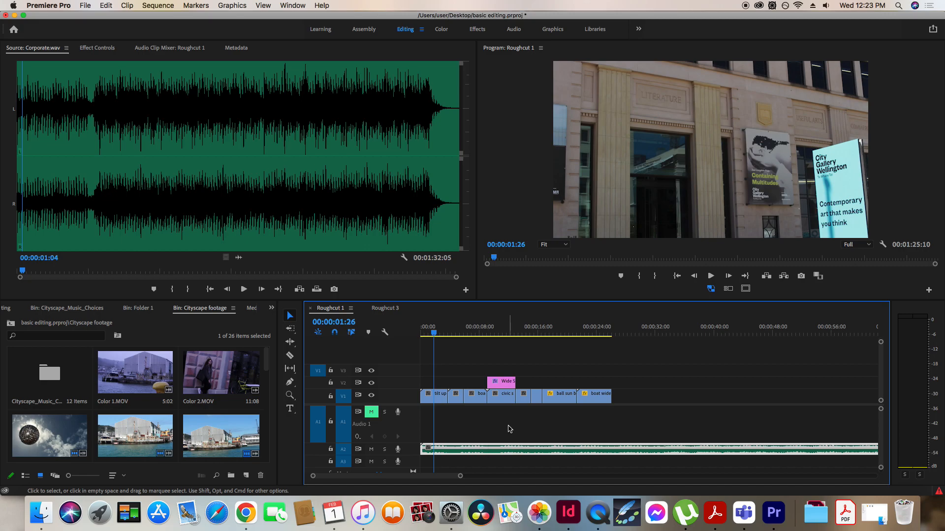
key(space)
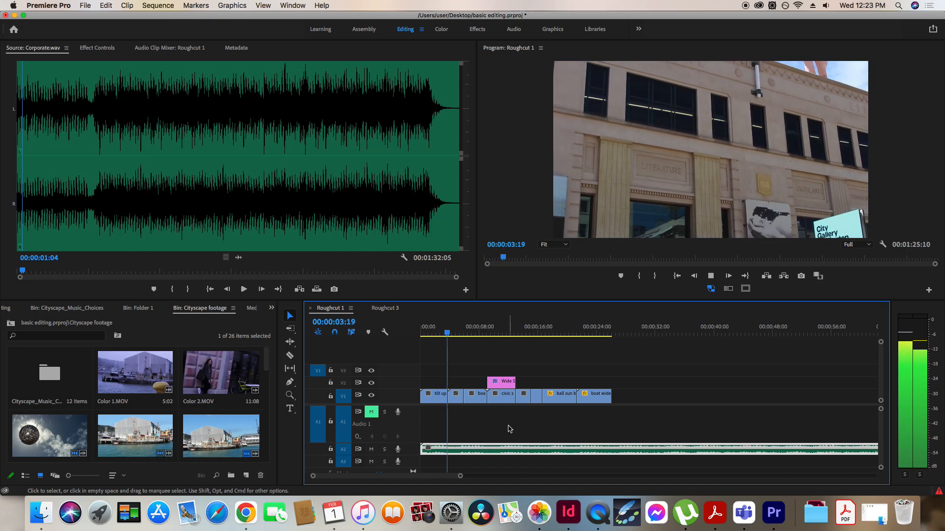
key(space)
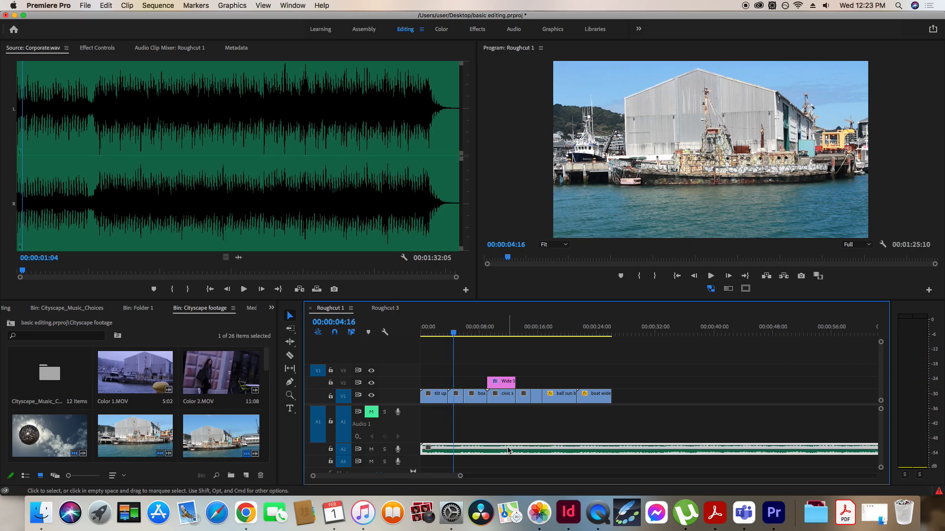
key(Delete)
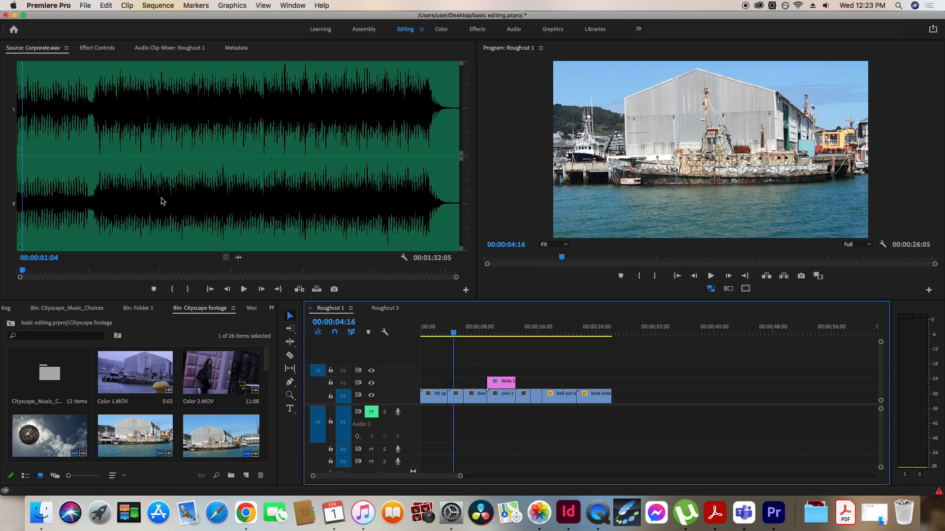
- Preview Corporate.wav from the Cityscape_Music_Choices bin and lay its audio on track A1 from the start of the sequence
click(81, 310)
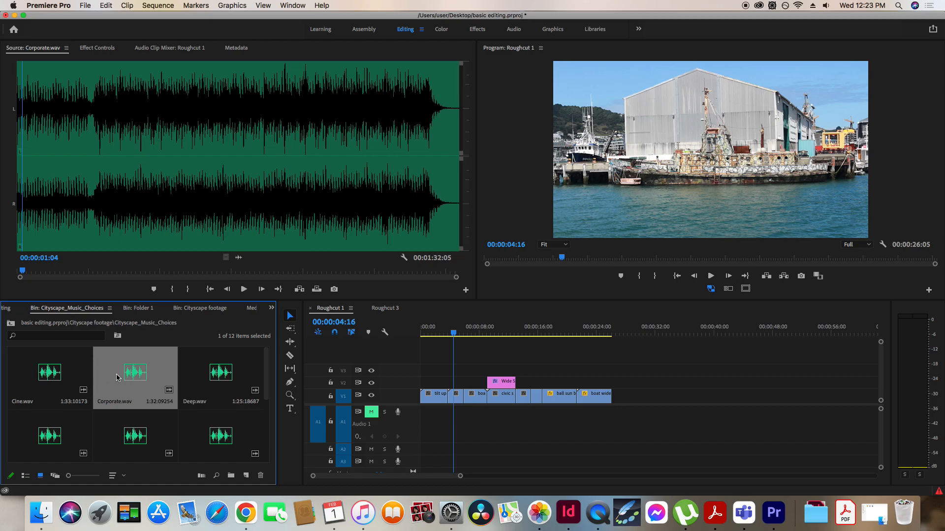
double_click(108, 388)
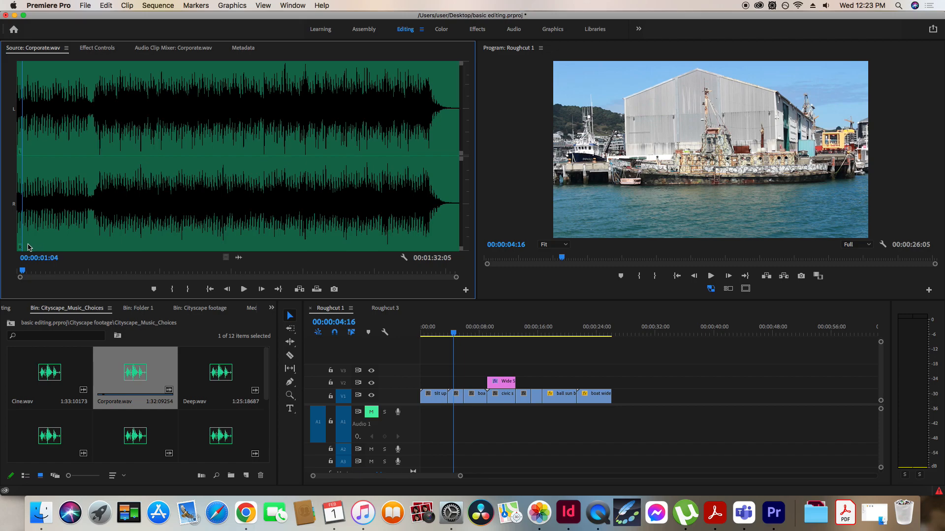
key(space)
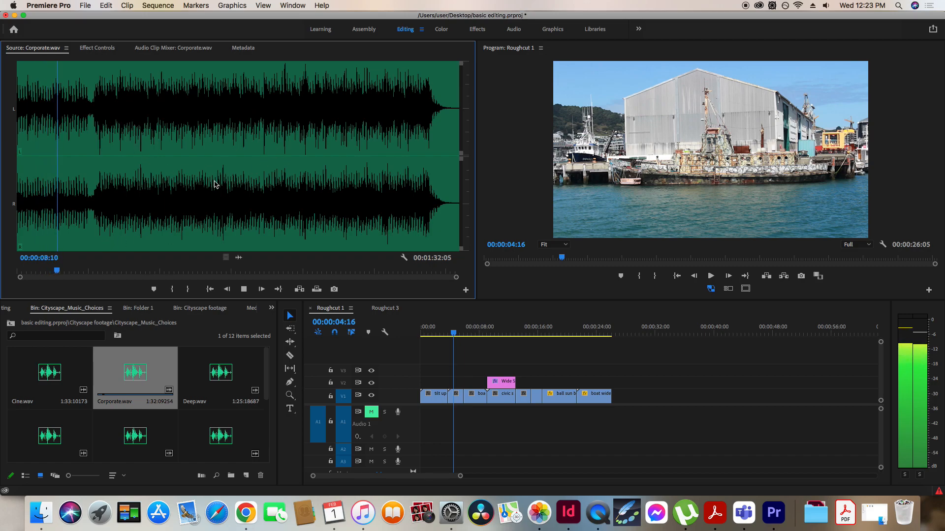
key(space)
drag(211, 223, 530, 346)
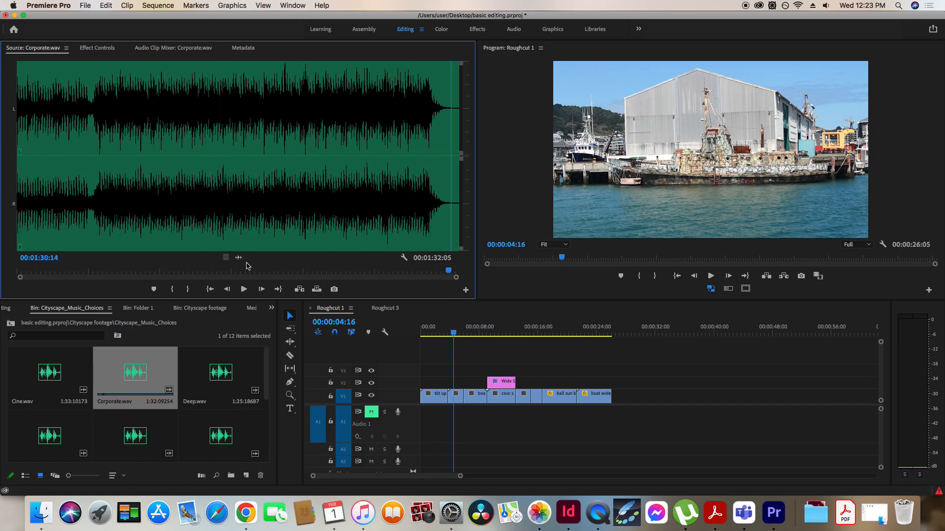
drag(239, 257, 468, 414)
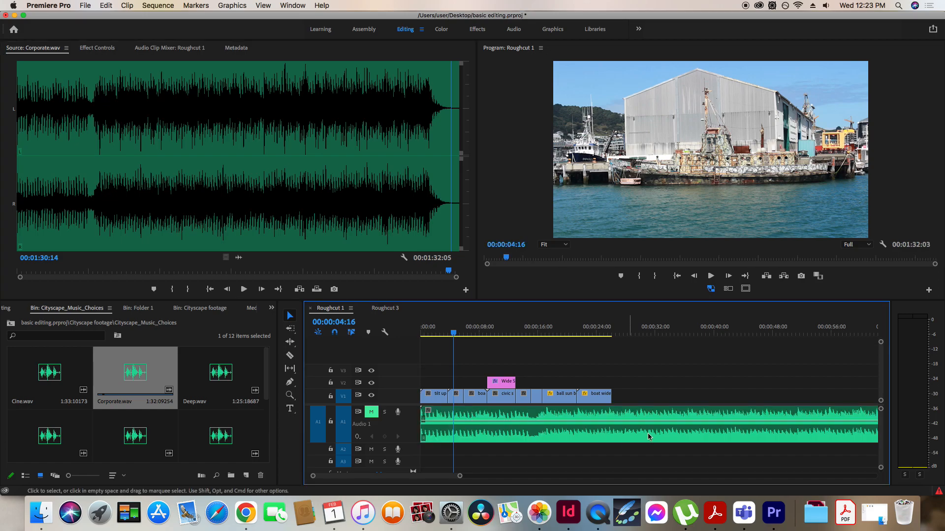
- Unmute audio track A1 while playing the opening of the sequence with the new music
click(424, 334)
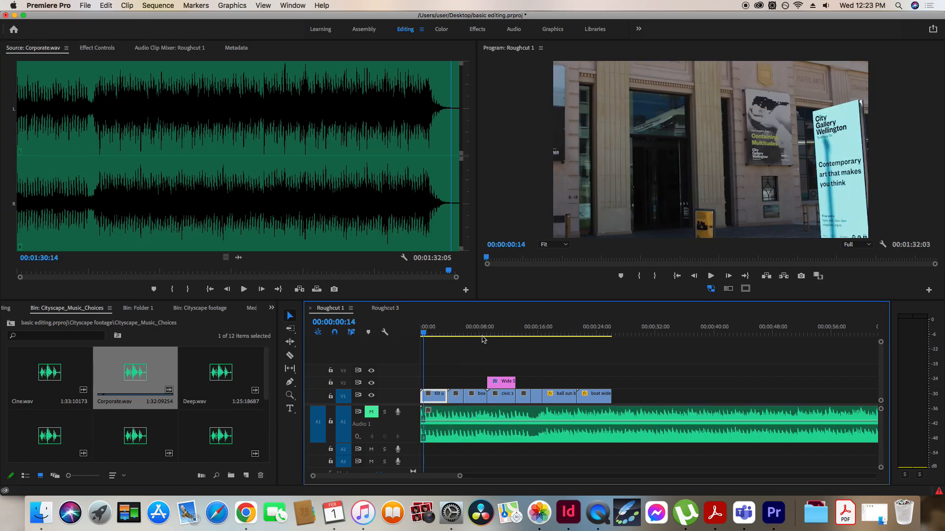
key(space)
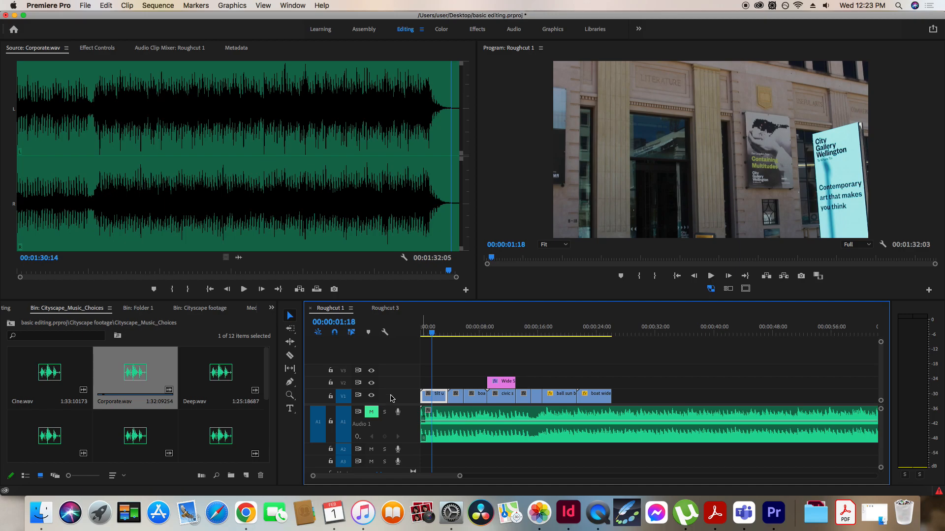
click(374, 414)
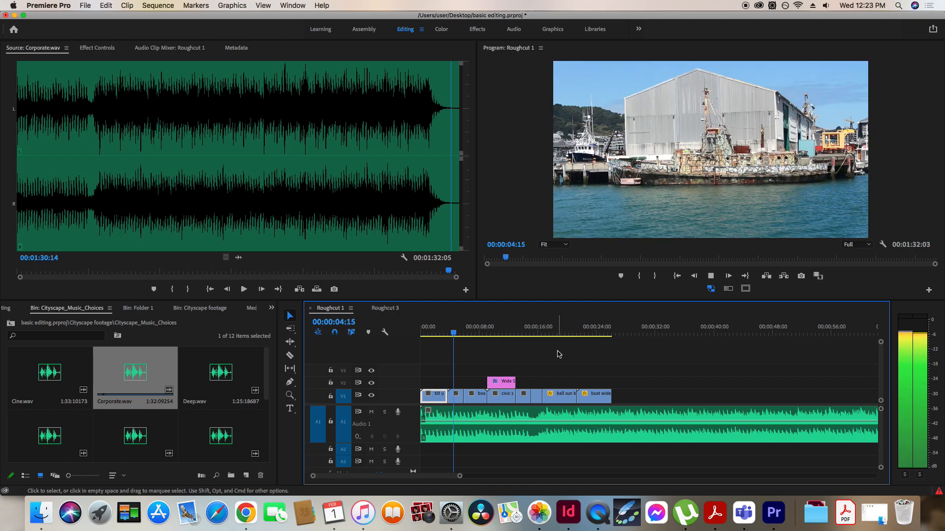
key(space)
- Move all clips after the opening shot, including the V2 graphic, along the timeline so they start at about 21 seconds
click(461, 380)
drag(462, 380, 613, 399)
drag(531, 393, 660, 393)
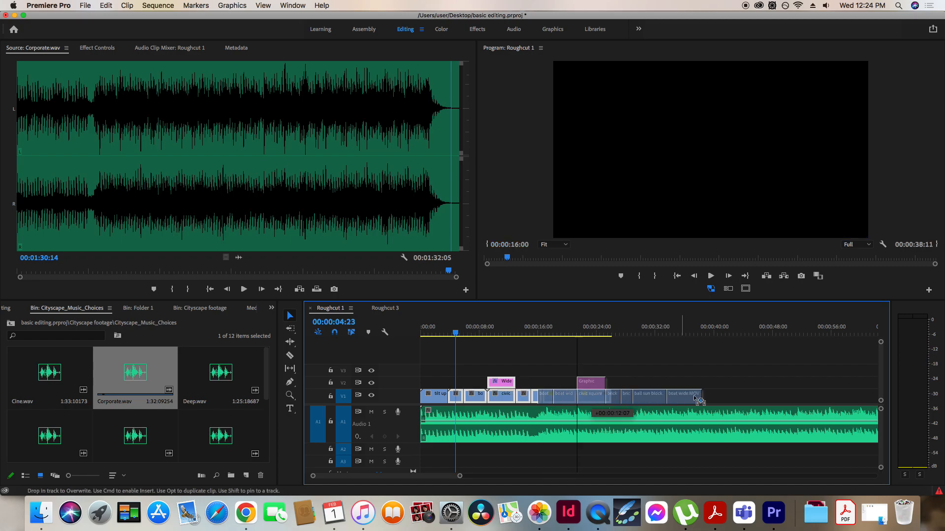
- Play the start of the sequence repeatedly and listen for the music beat on which to end the opening shot
key(Home)
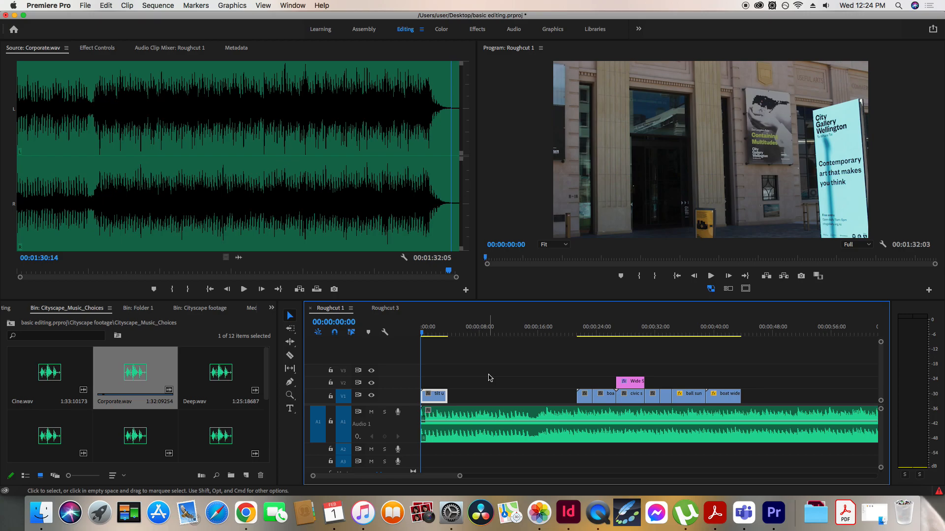
key(space)
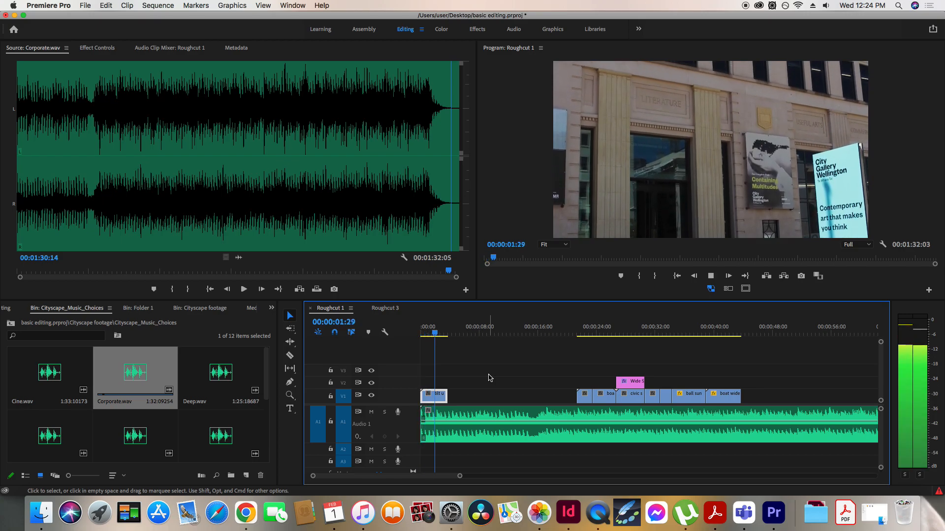
key(space)
drag(439, 336, 422, 336)
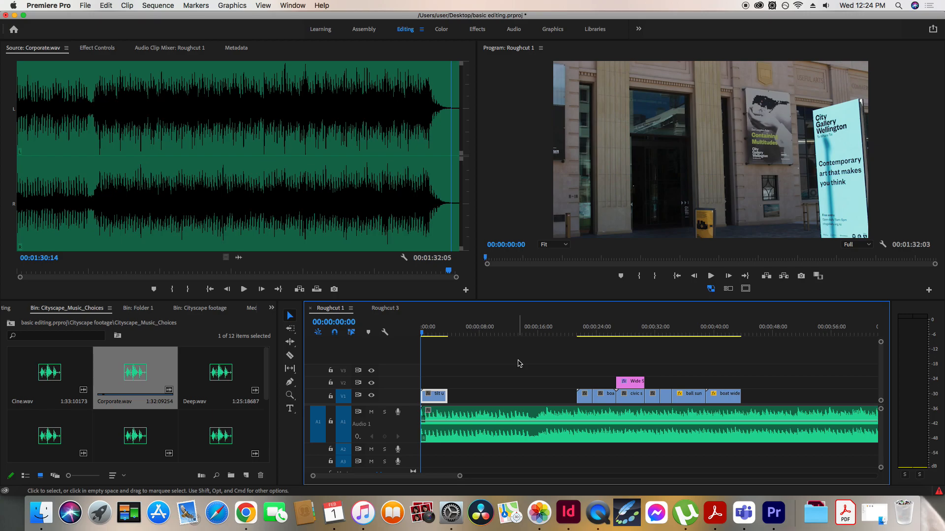
key(space)
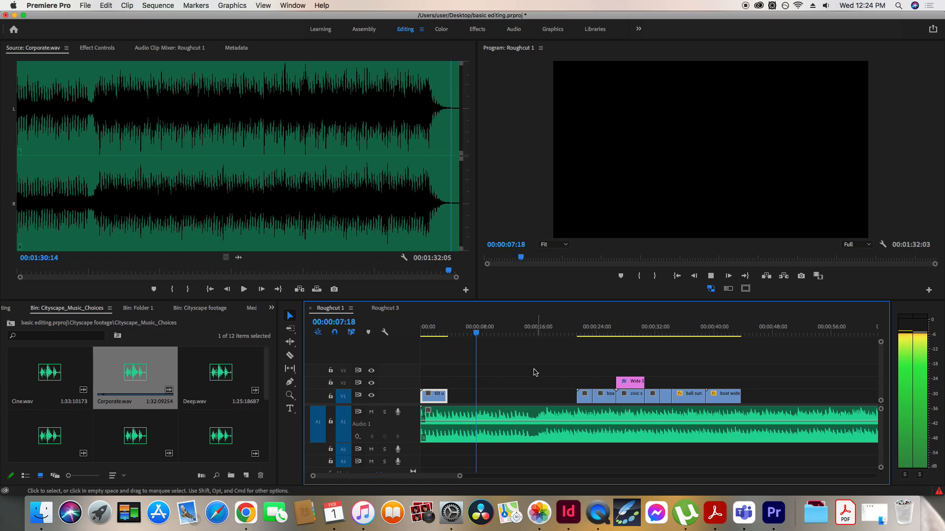
click(428, 338)
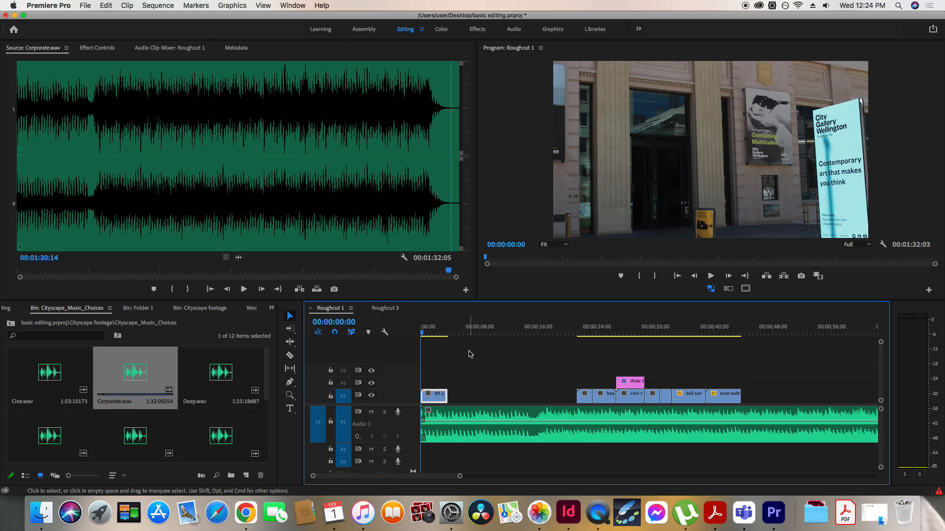
key(space)
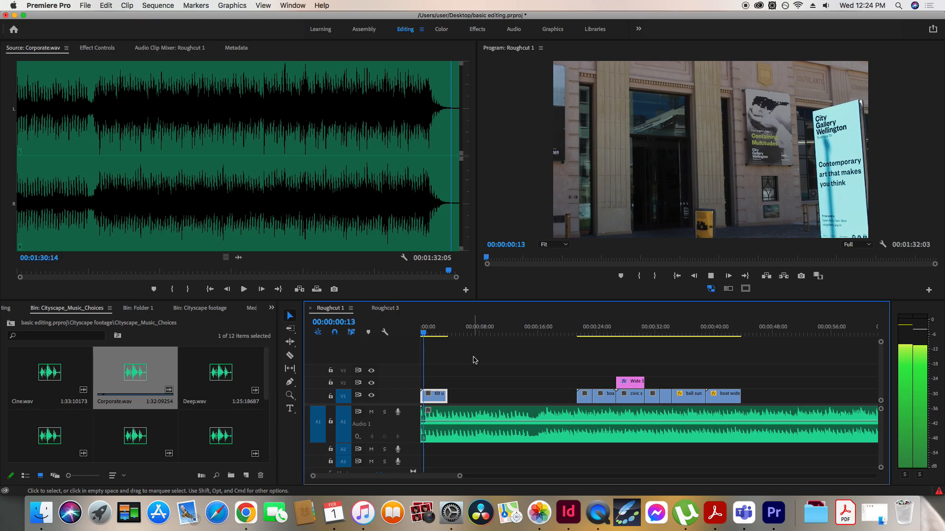
key(space)
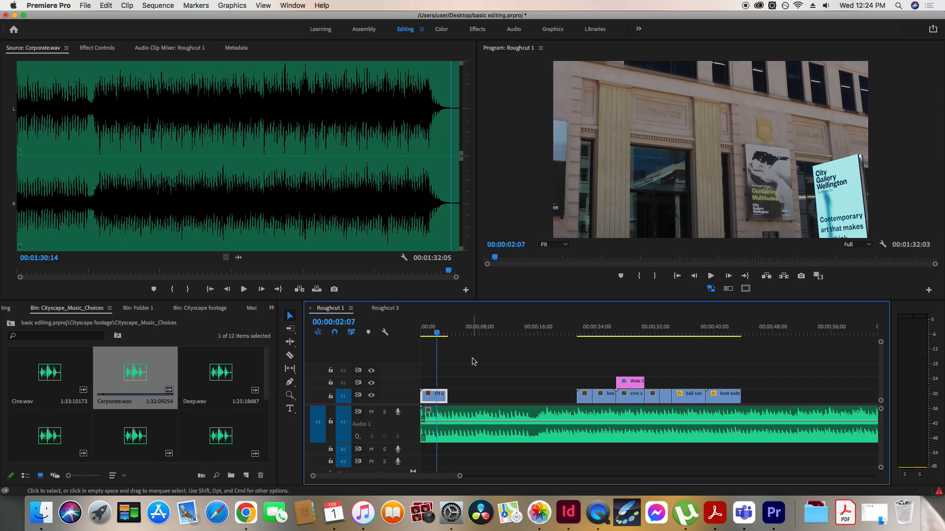
drag(438, 337, 435, 337)
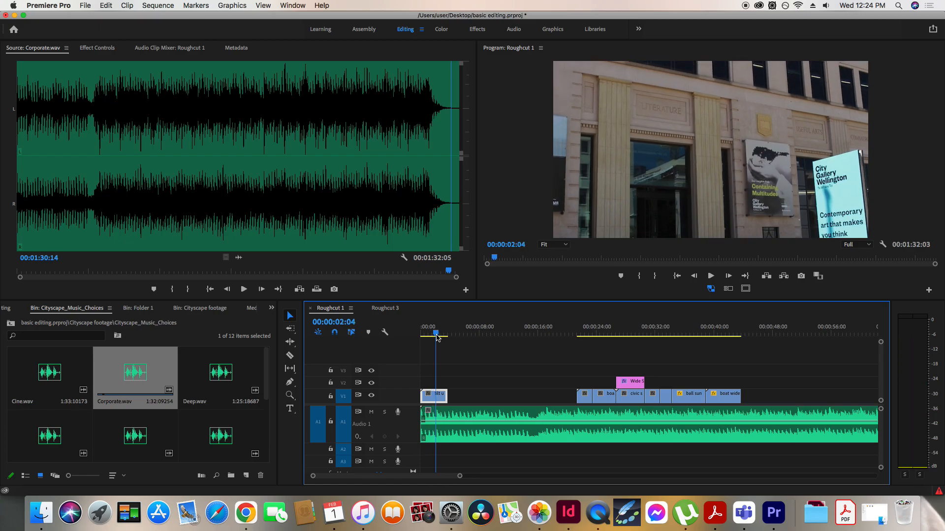
- Play up to the beat at 00:00:02:06 and trim the end of the opening tilt-up clip to that point
click(423, 335)
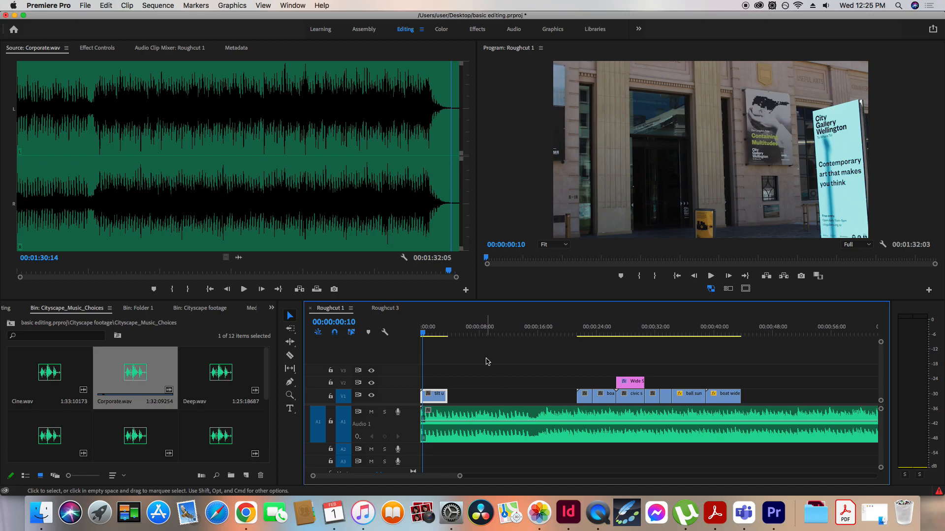
key(space)
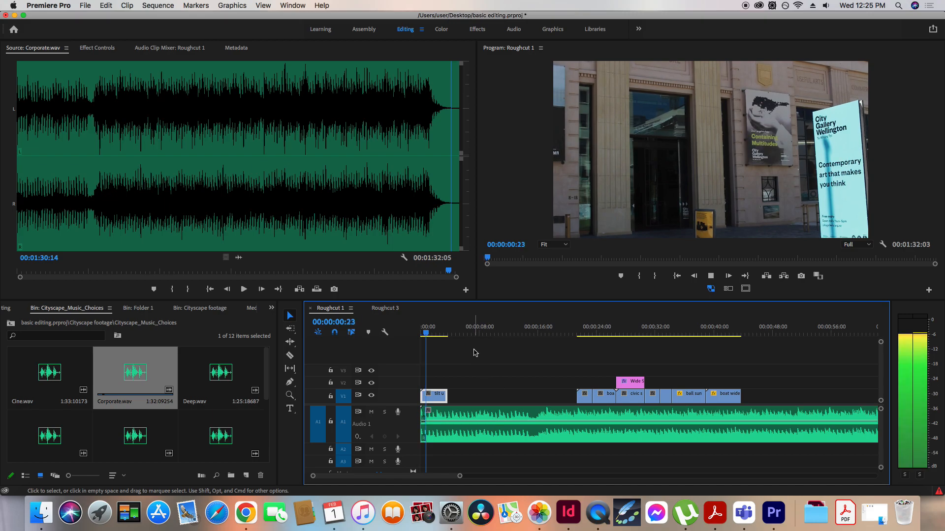
key(space)
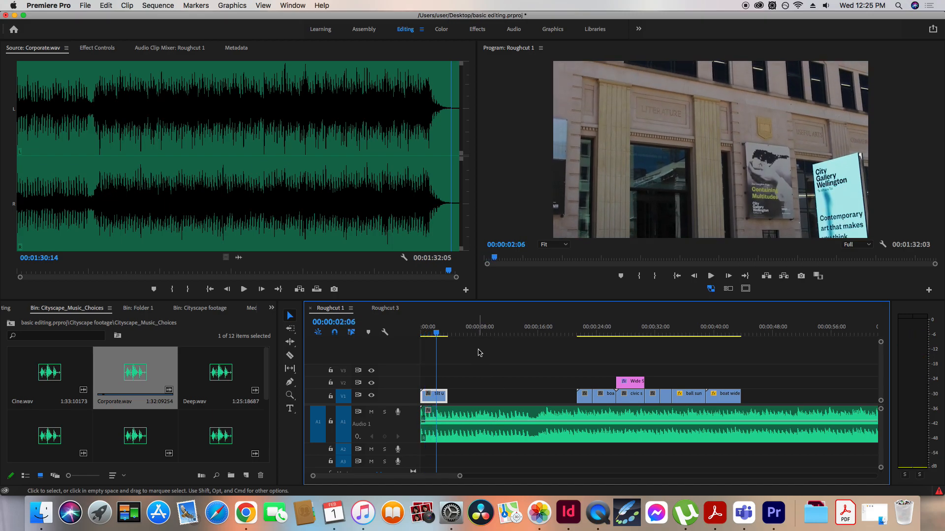
drag(446, 397, 434, 400)
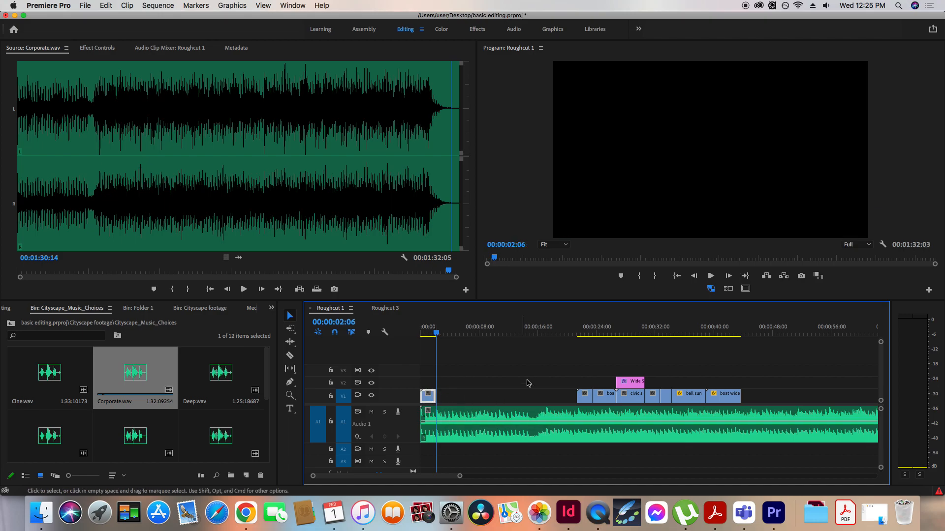
- Move the first displaced shot, the boat view, against the end of the opening clip and play across the cut
drag(581, 397, 440, 406)
click(427, 339)
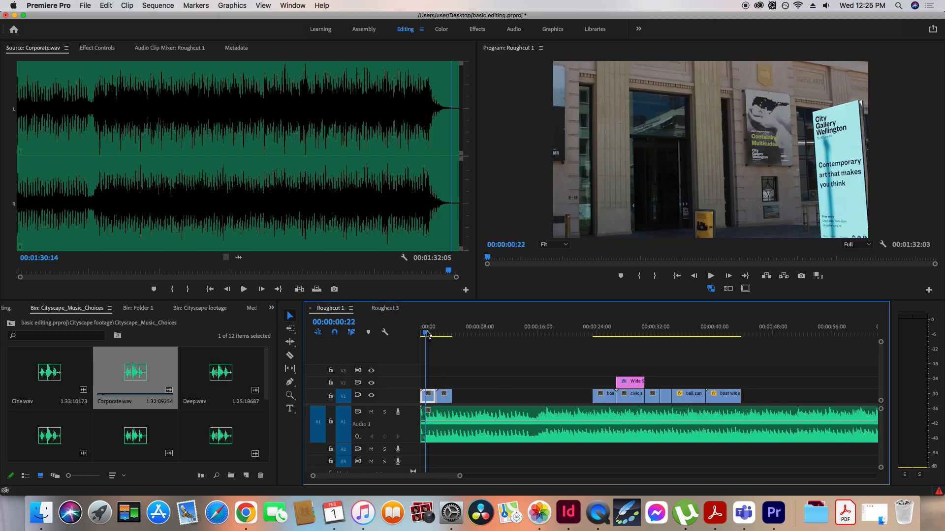
key(space)
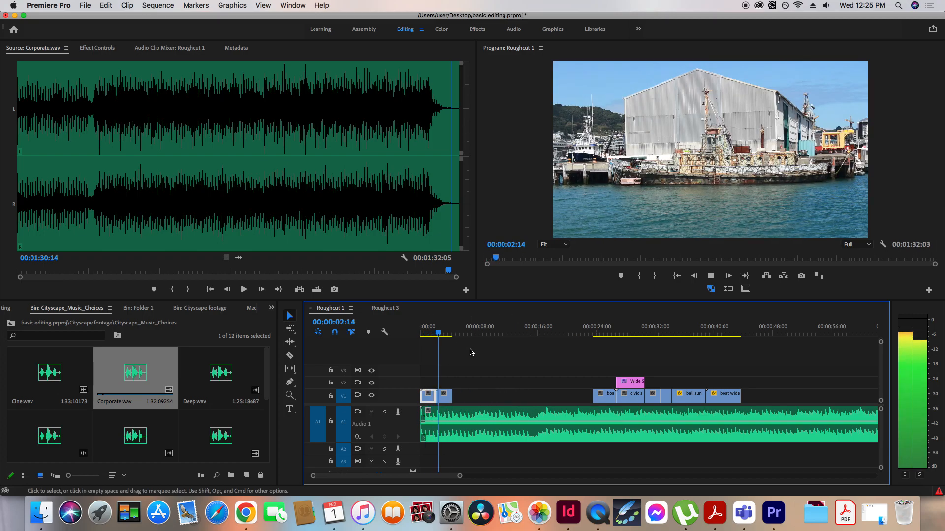
key(space)
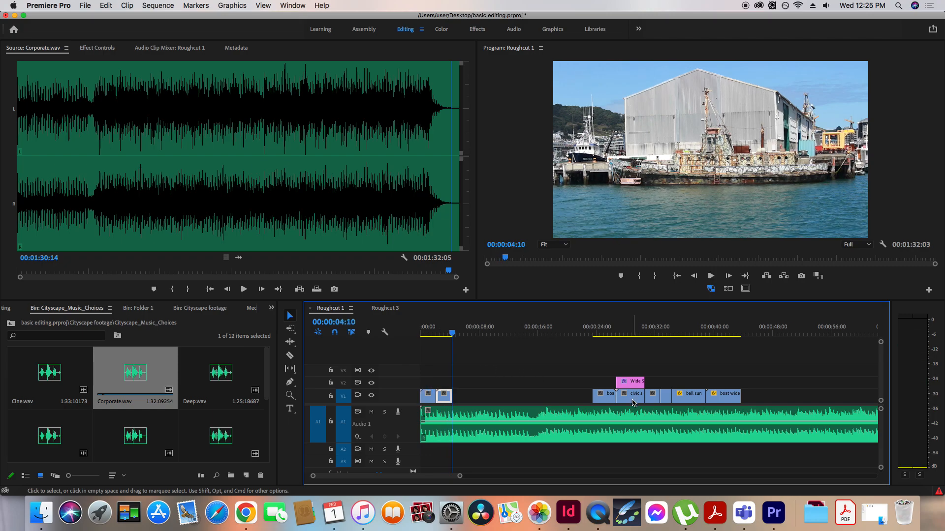
- Remove the next boat clip and place the civic square clip directly after the second shot at 00:00:04:10
drag(610, 399, 475, 400)
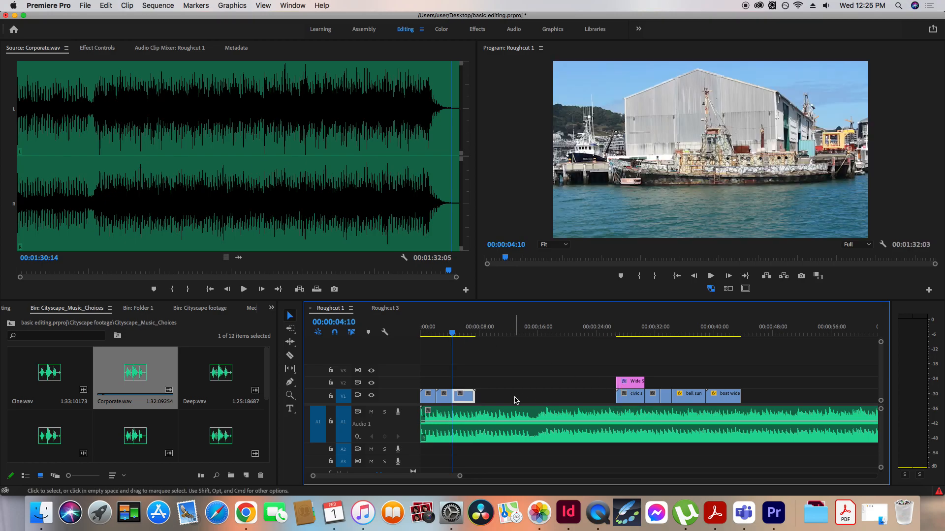
key(Delete)
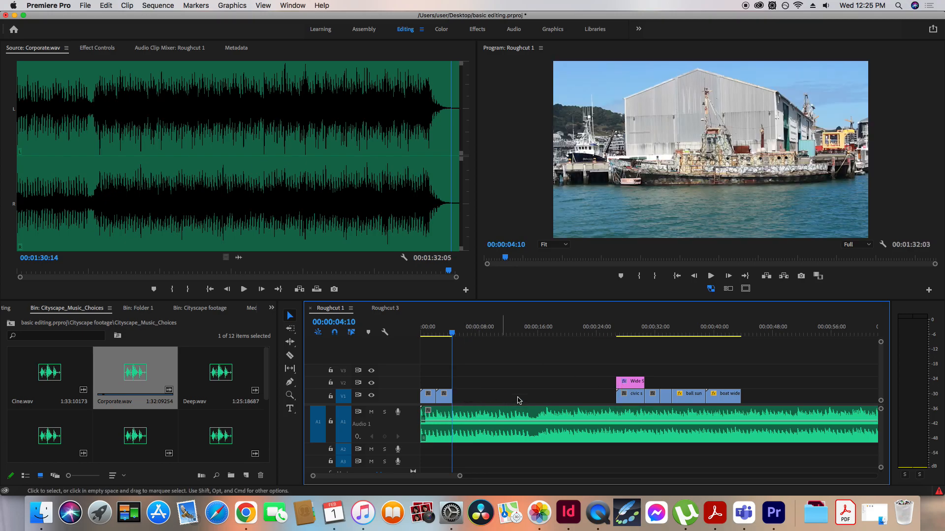
drag(632, 394, 466, 381)
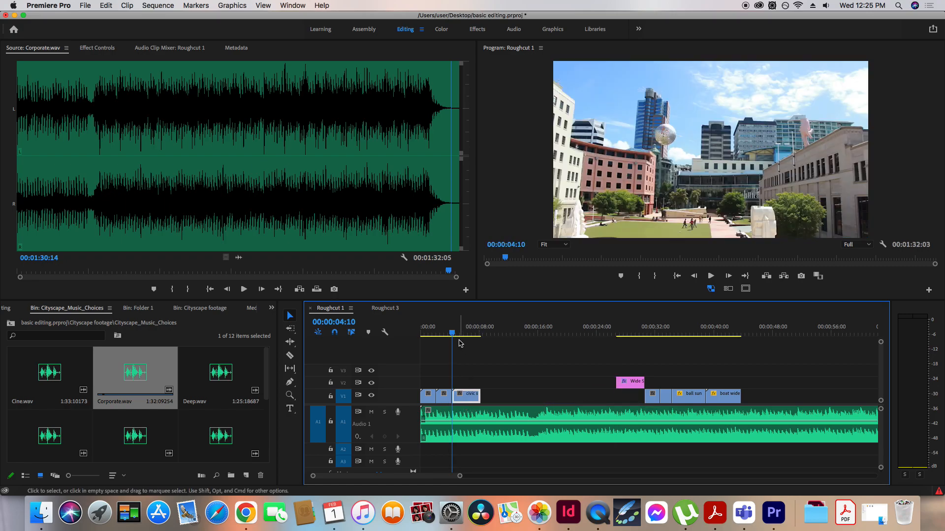
- Extend the end of the civic square clip to about 9.5 seconds on the timeline and replay the cuts from the start
click(460, 343)
key(Home)
key(space)
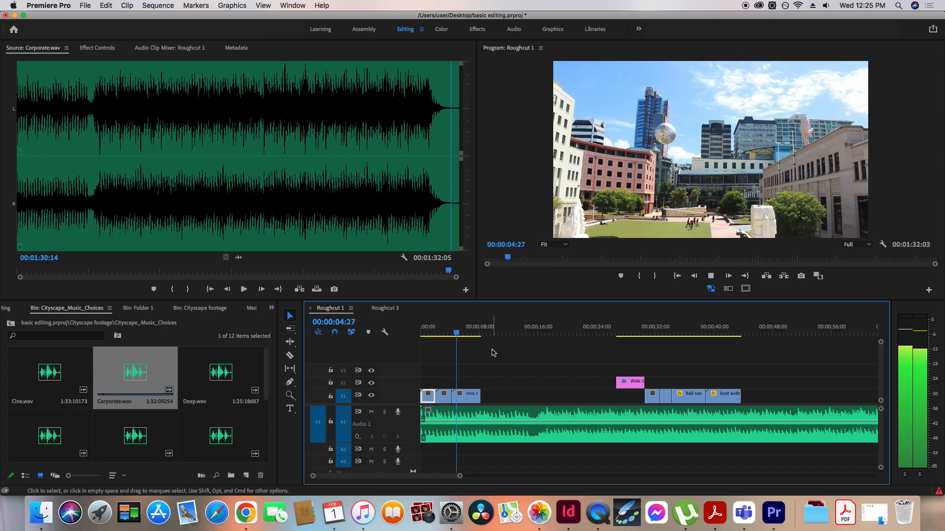
drag(484, 390, 492, 391)
key(space)
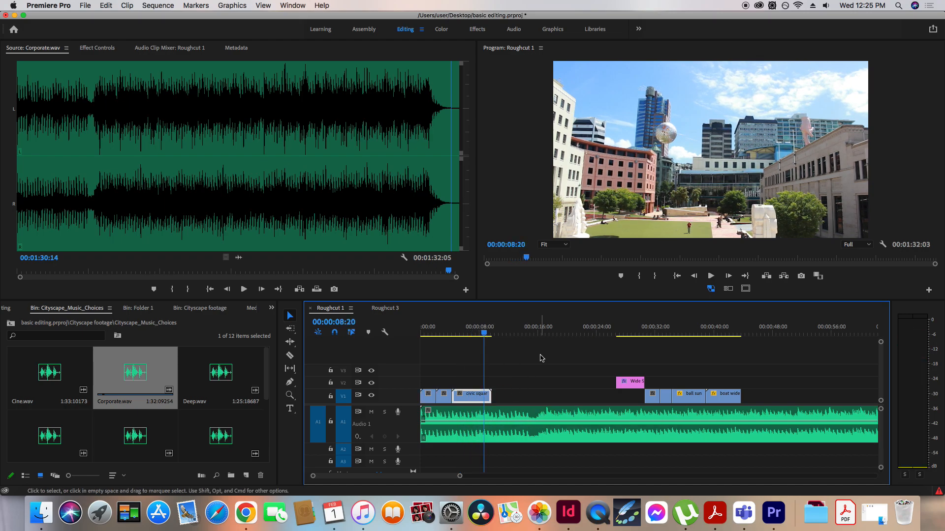
drag(486, 336, 422, 337)
key(space)
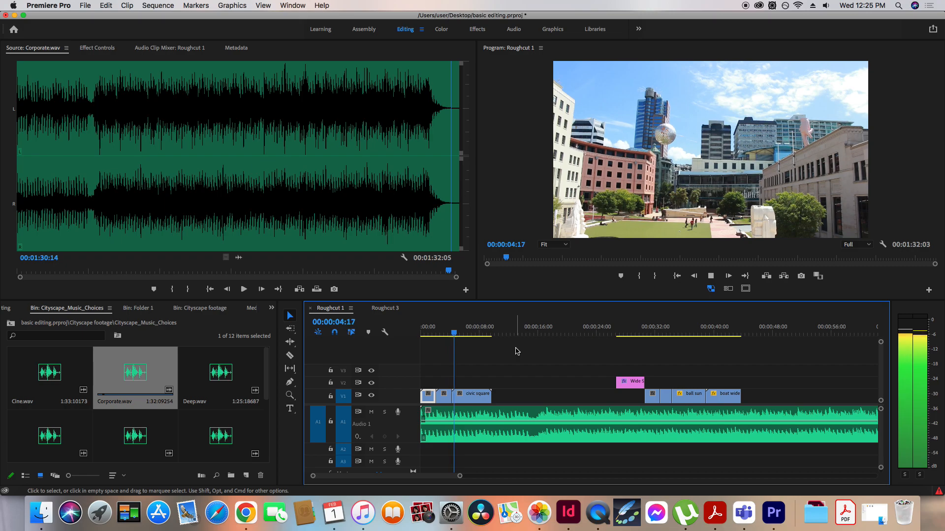
- Move the remaining four V1 clips against the end of the civic square clip and ripple-trim that clip's end to the beat at 00:00:08:20
key(space)
drag(656, 385, 584, 410)
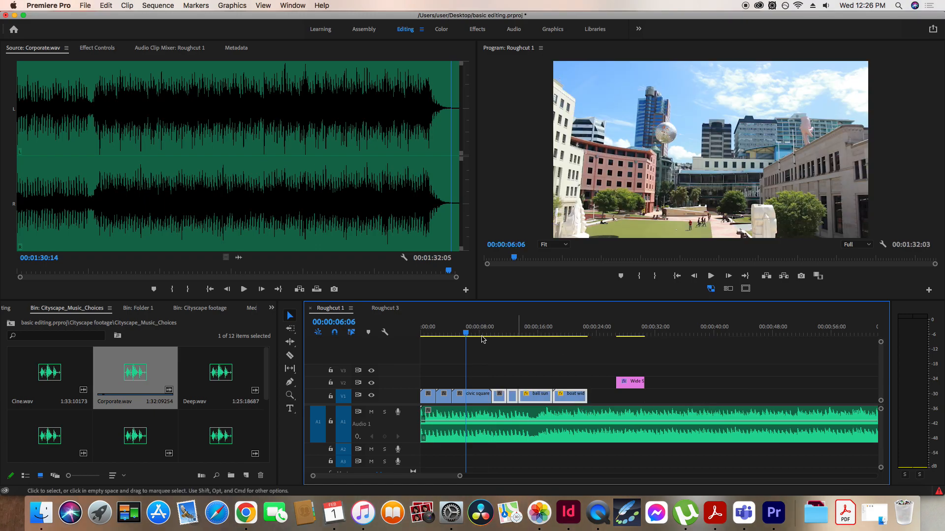
click(441, 328)
key(space)
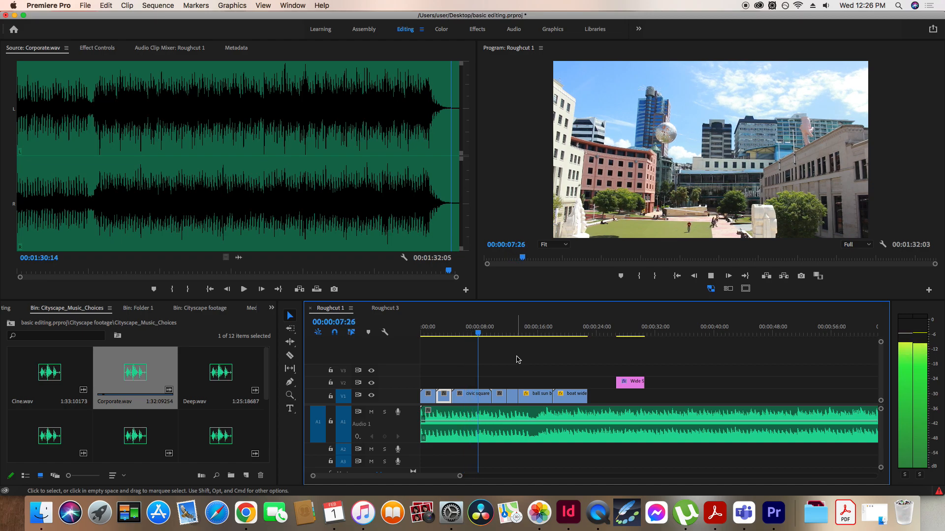
key(space)
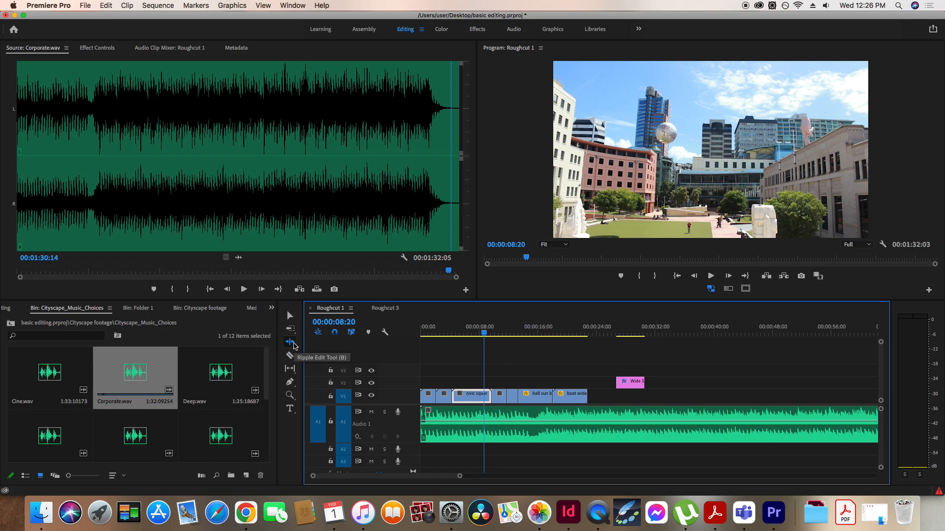
click(293, 343)
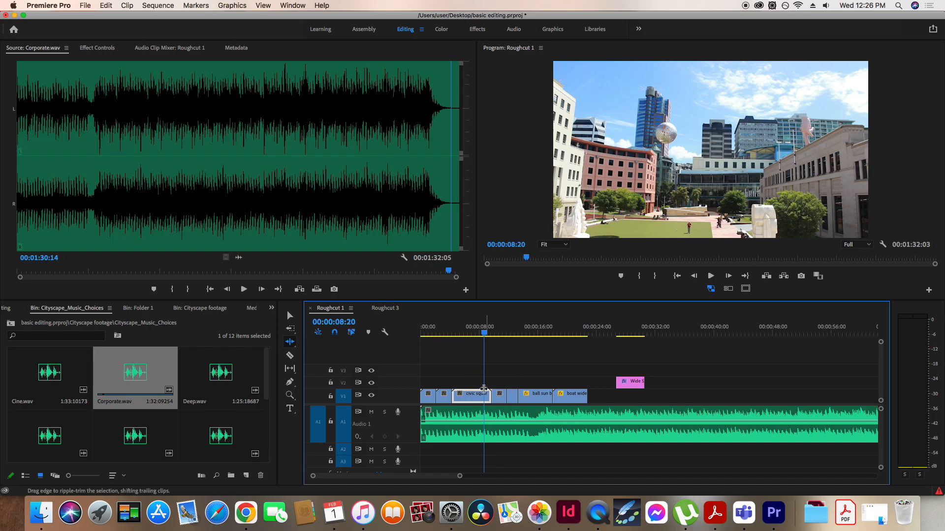
drag(490, 397, 483, 399)
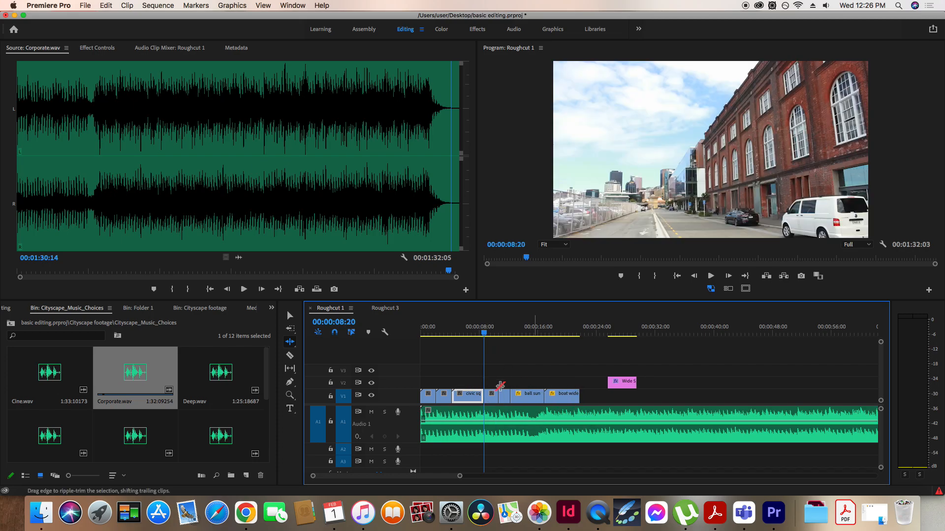
- Replay the sequence from near the start and ripple-delete the short clip under the playhead at 00:00:11:09
click(429, 334)
key(space)
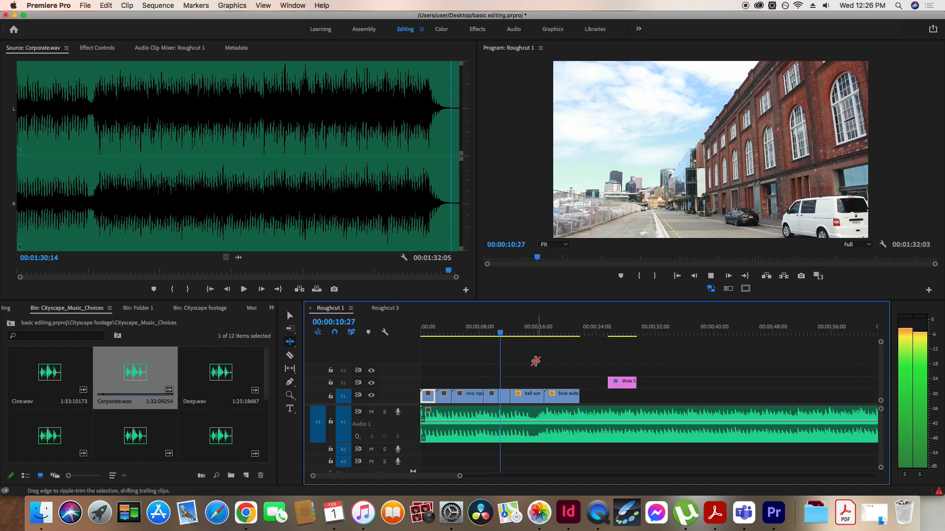
key(space)
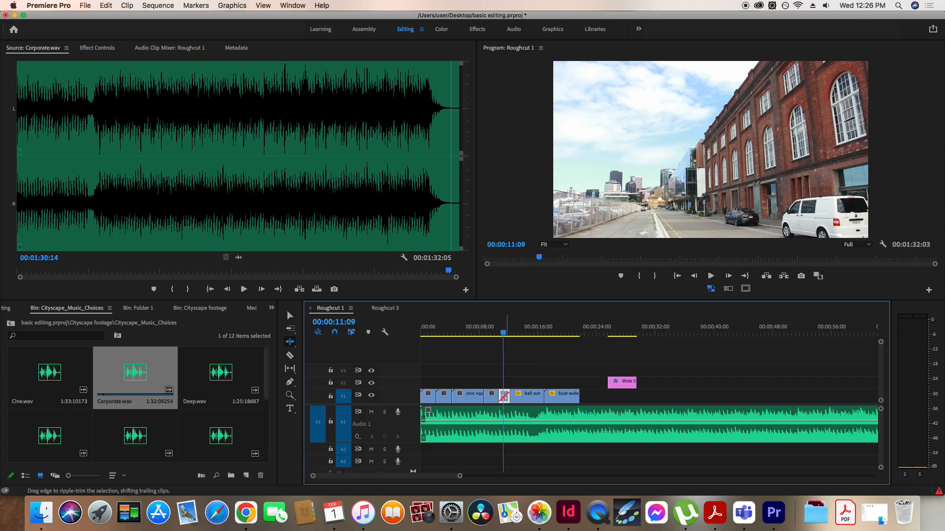
right_click(507, 400)
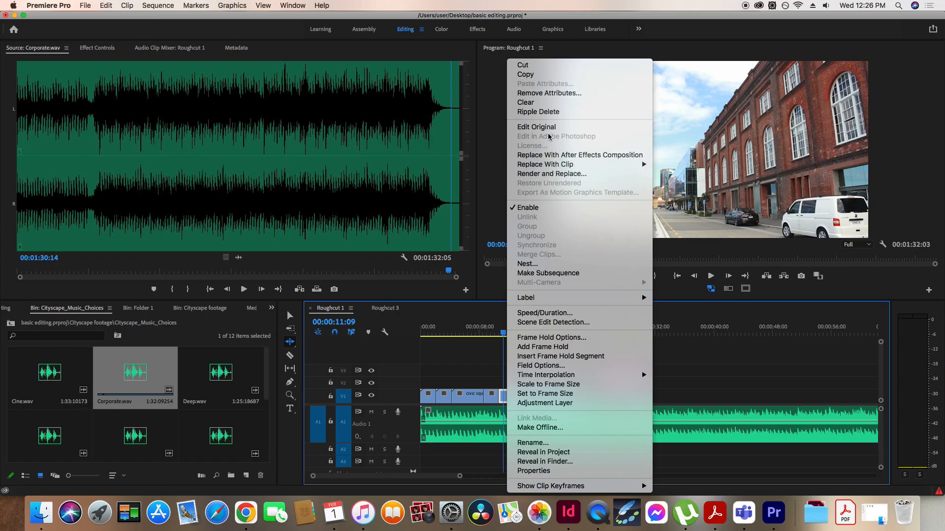
click(551, 115)
- Remove the opacity mask from the ball sun block clip and set its anchor point to 968, 540 so the image fills the frame
drag(500, 334, 490, 334)
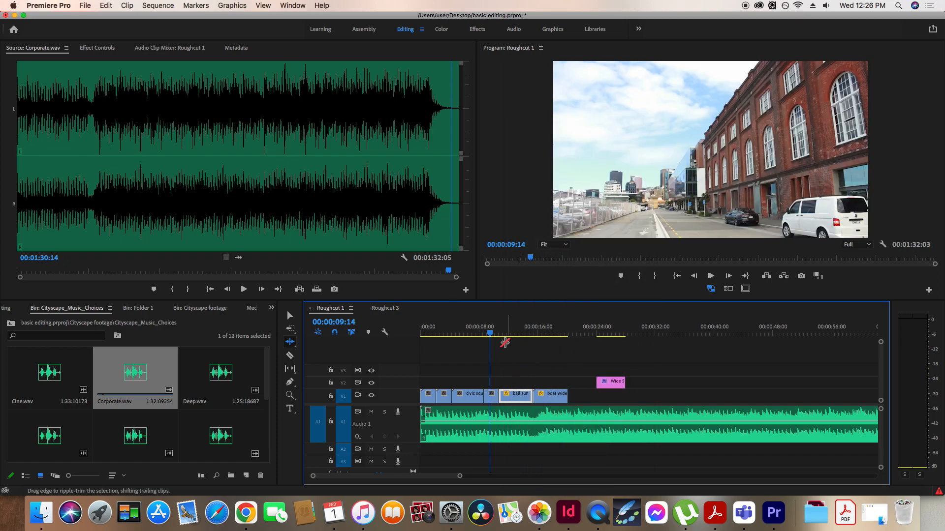
click(513, 333)
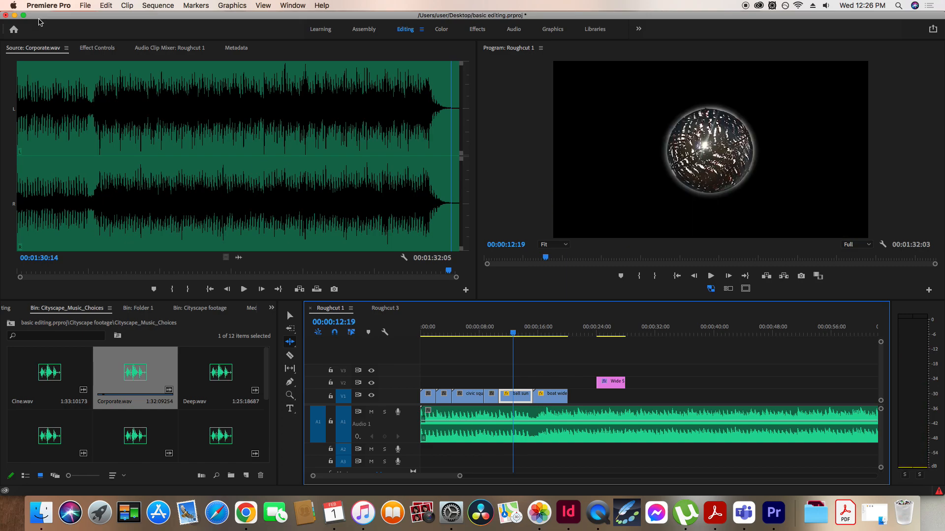
click(97, 48)
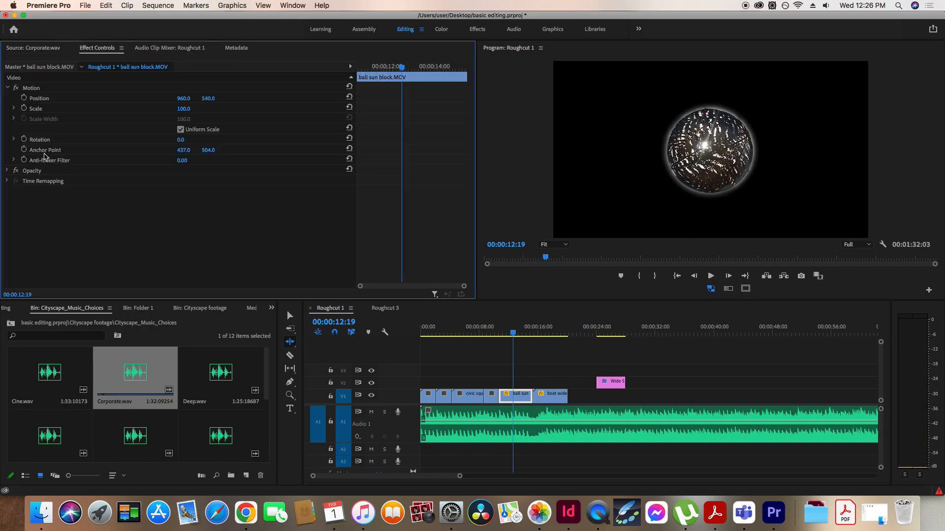
click(514, 396)
click(7, 170)
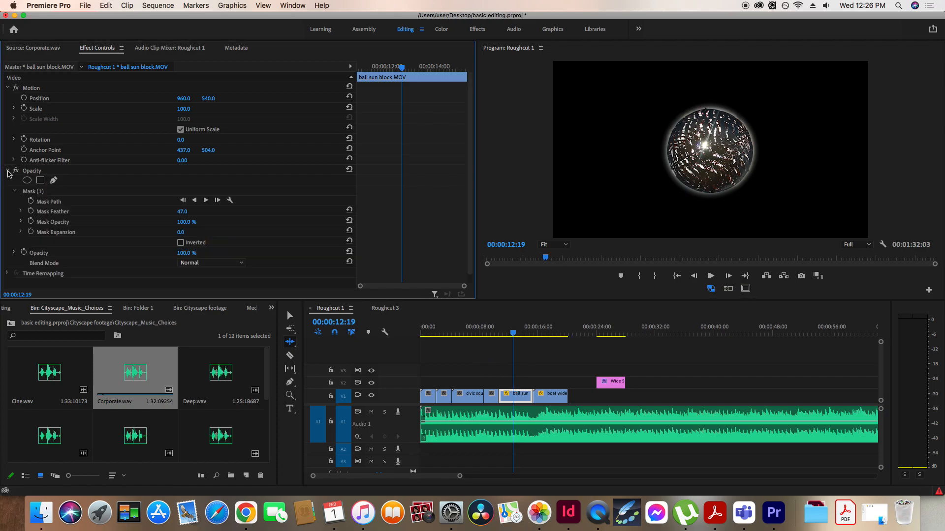
click(32, 193)
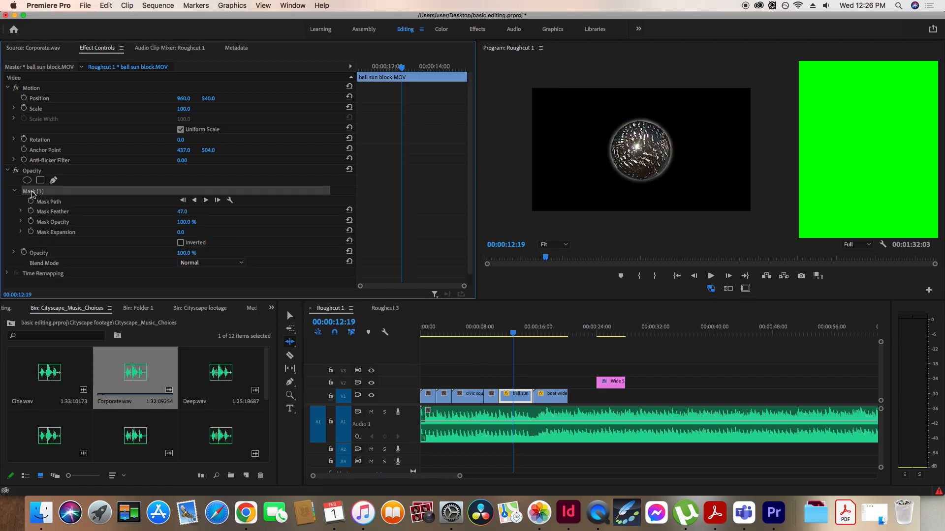
key(Delete)
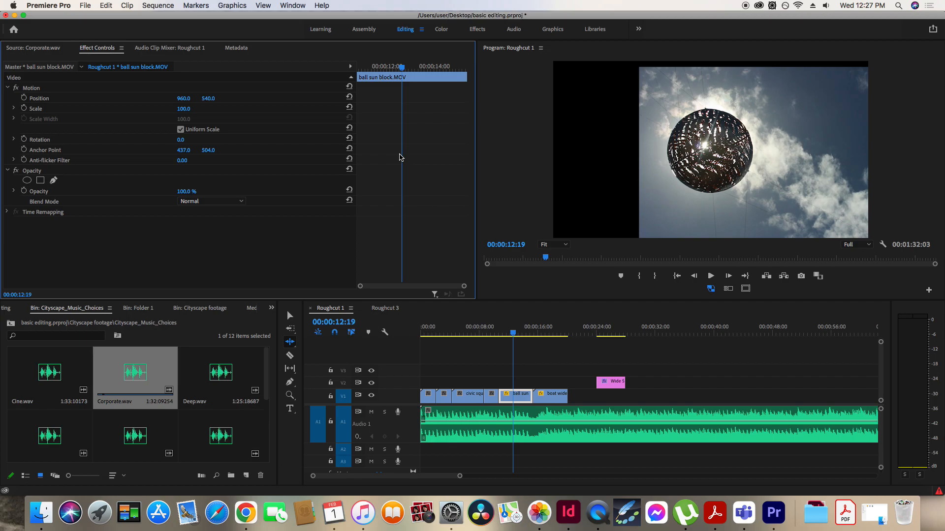
drag(185, 153, 446, 153)
drag(213, 154, 230, 154)
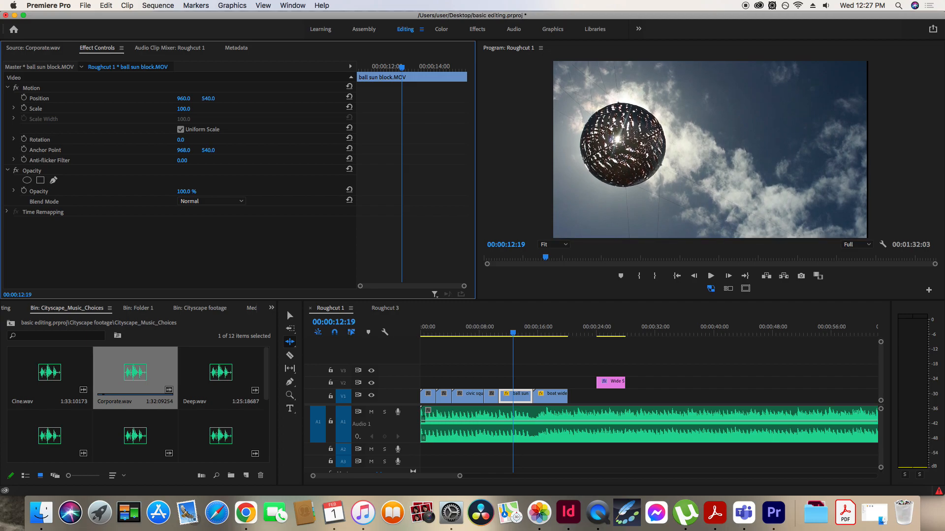
- Play up to the beat at 00:00:13:00, ripple-trim the end of the ball sun block clip to it, and play across the new cut
click(470, 333)
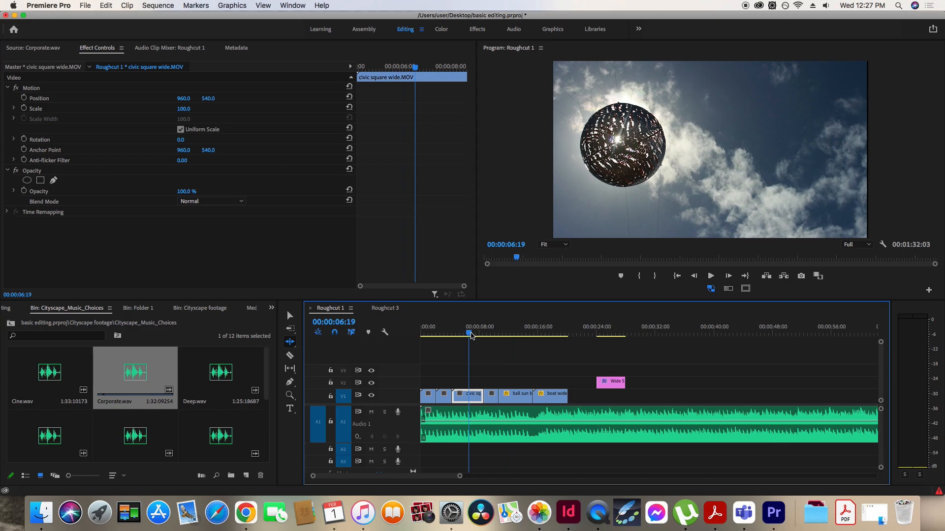
key(space)
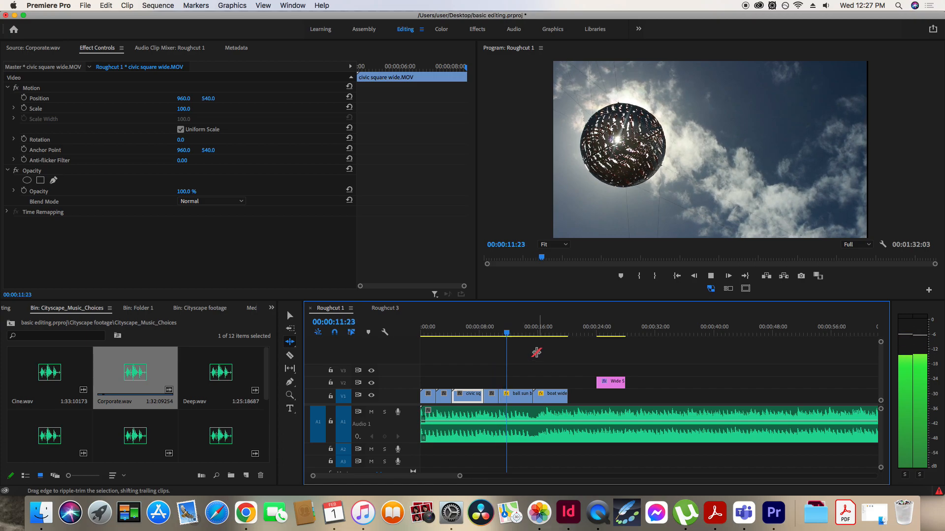
key(space)
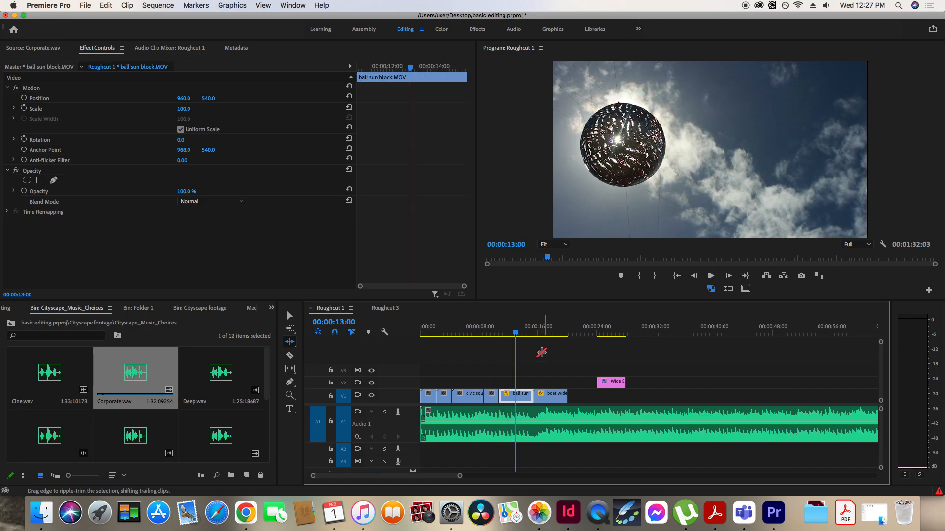
drag(530, 396, 514, 397)
click(503, 334)
key(space)
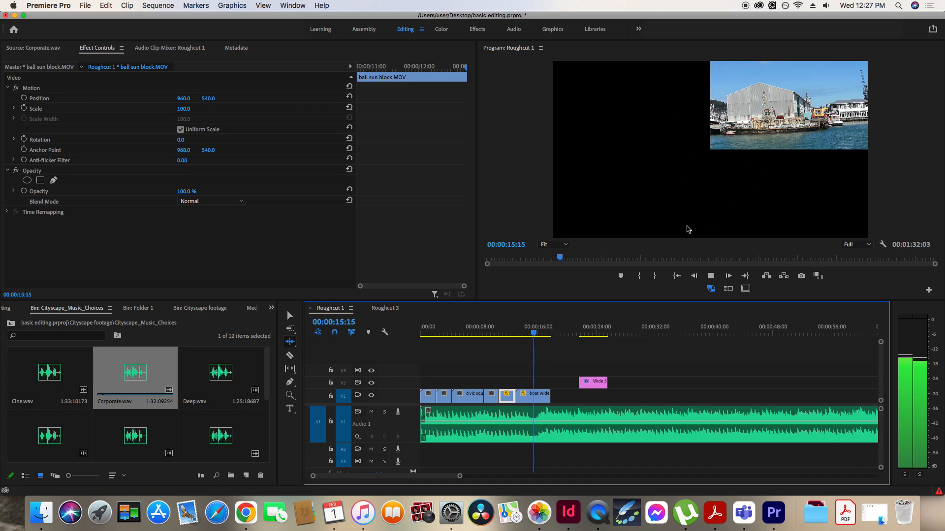
key(space)
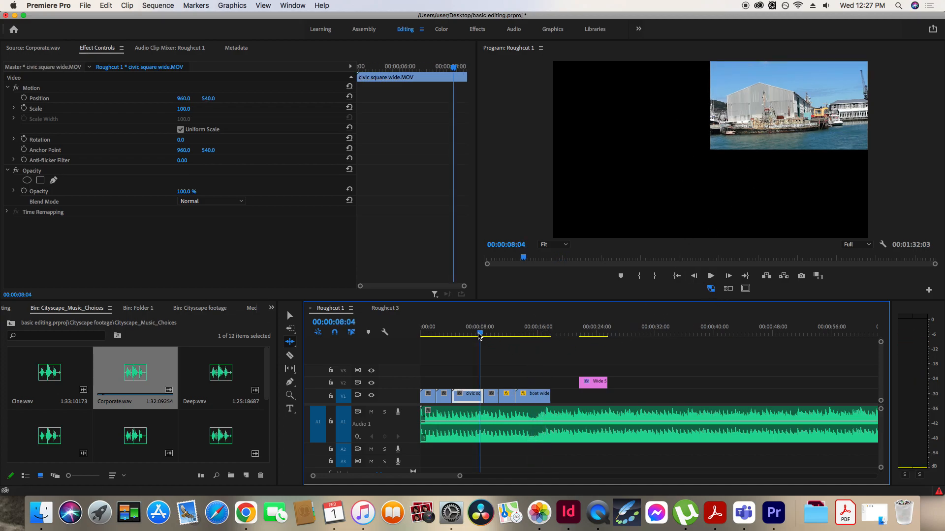
- Return the playhead to 00:00:01:02 in the opening tilt-up clip and switch to the Selection tool
click(429, 334)
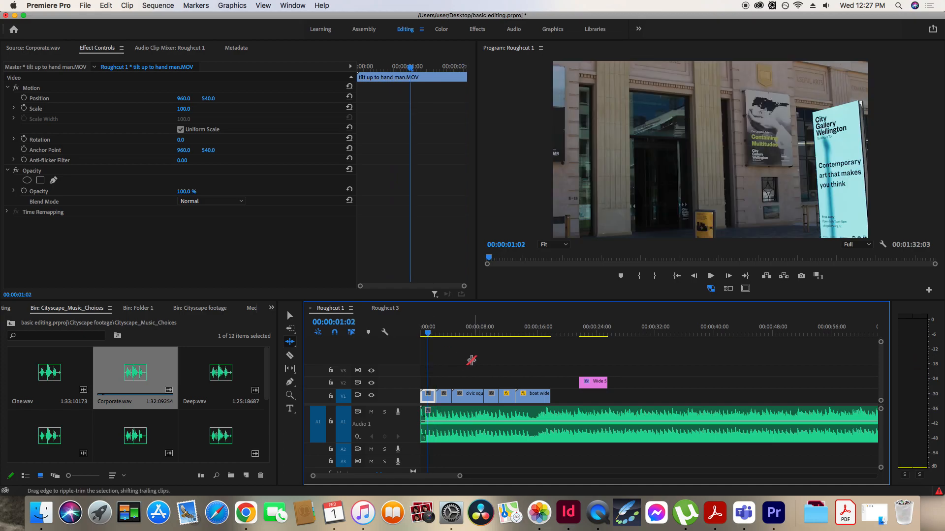
key(v)
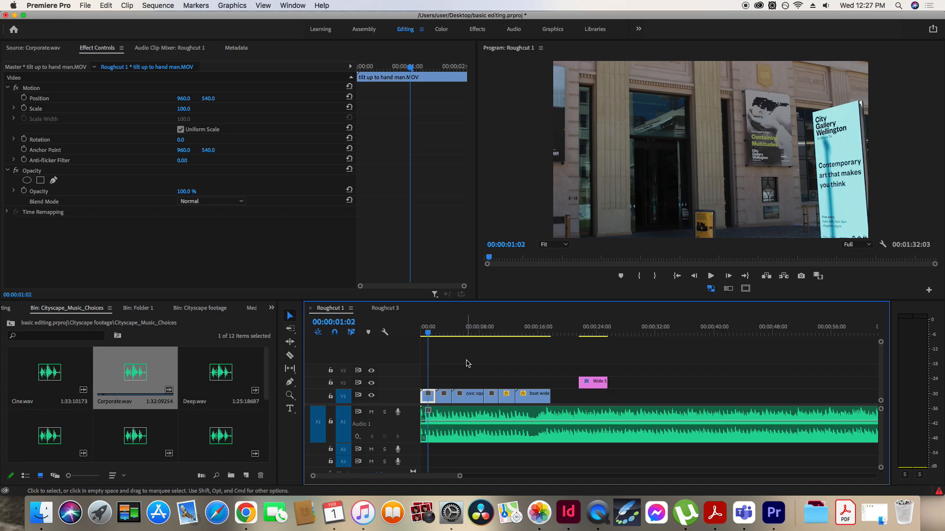